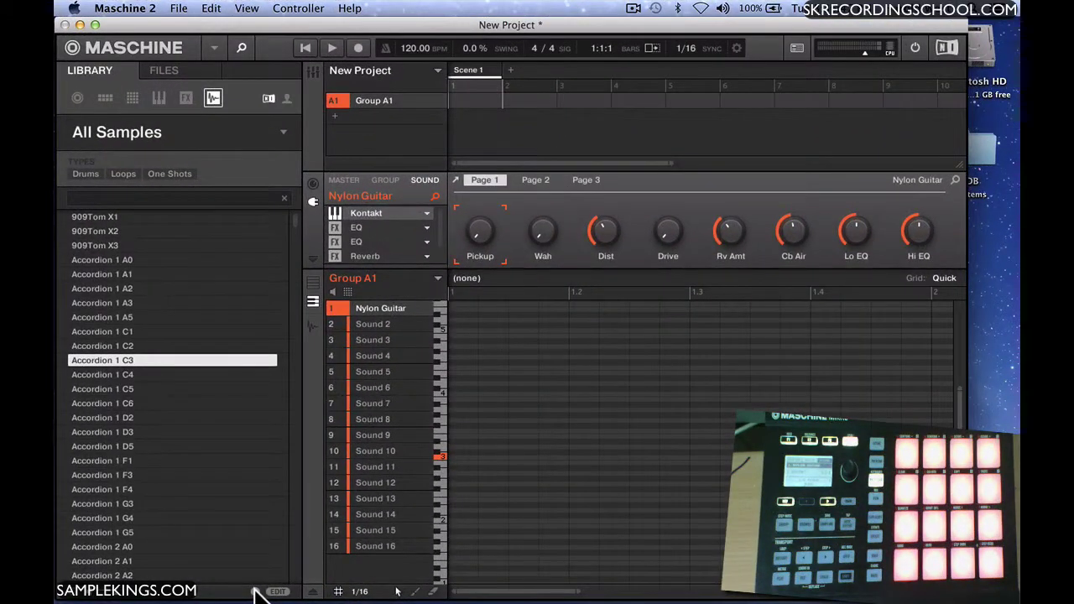
- Select the Accordion 1 C4 sample, view its file details, then hide them again
left_click(129, 377)
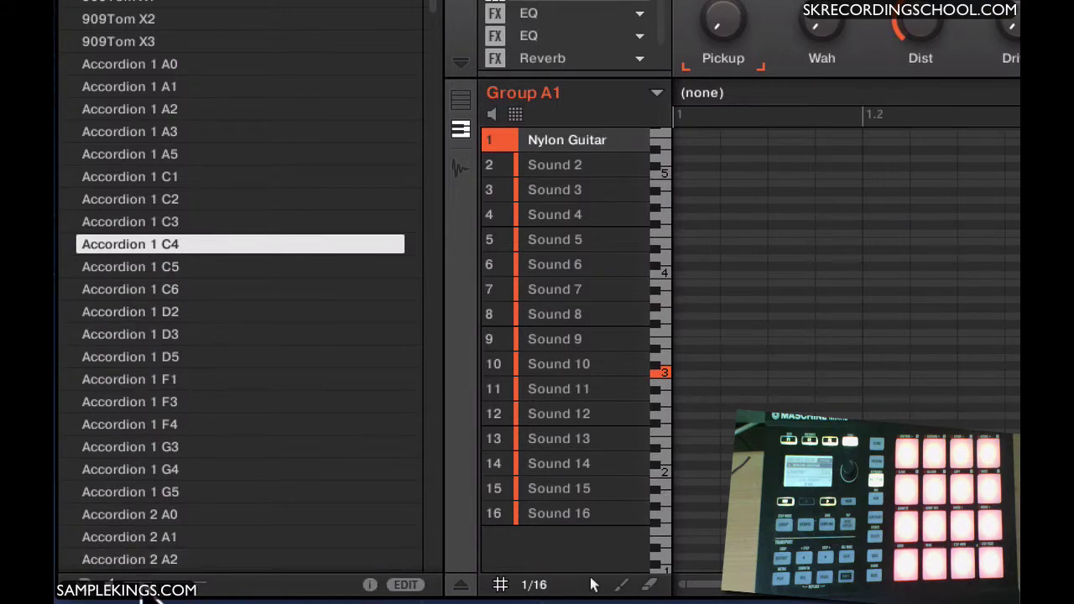
left_click(369, 585)
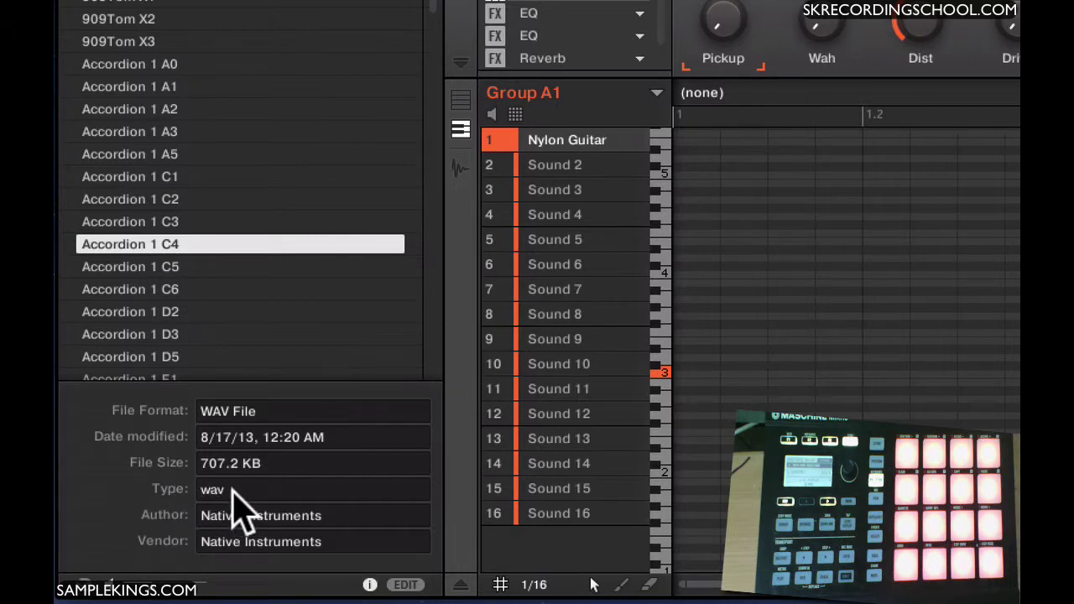
left_click(369, 581)
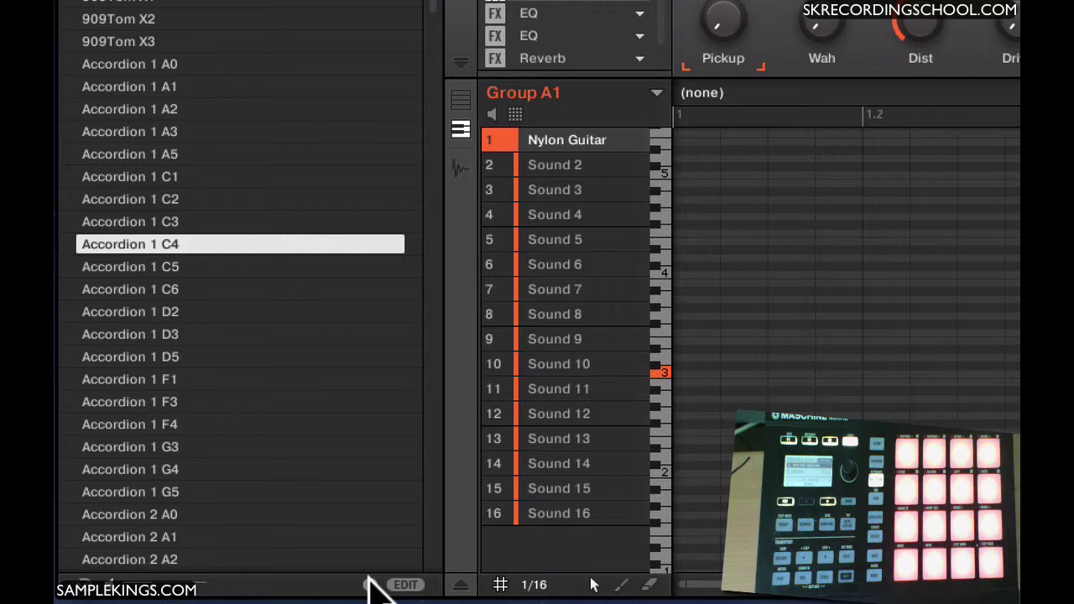
left_click(406, 585)
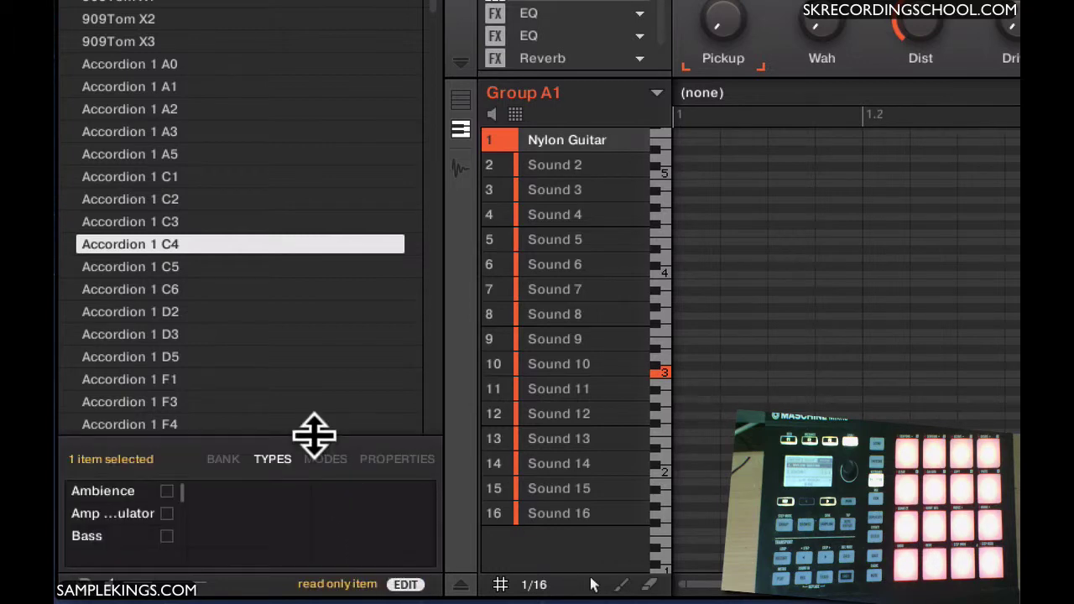
left_click_drag(314, 433, 307, 252)
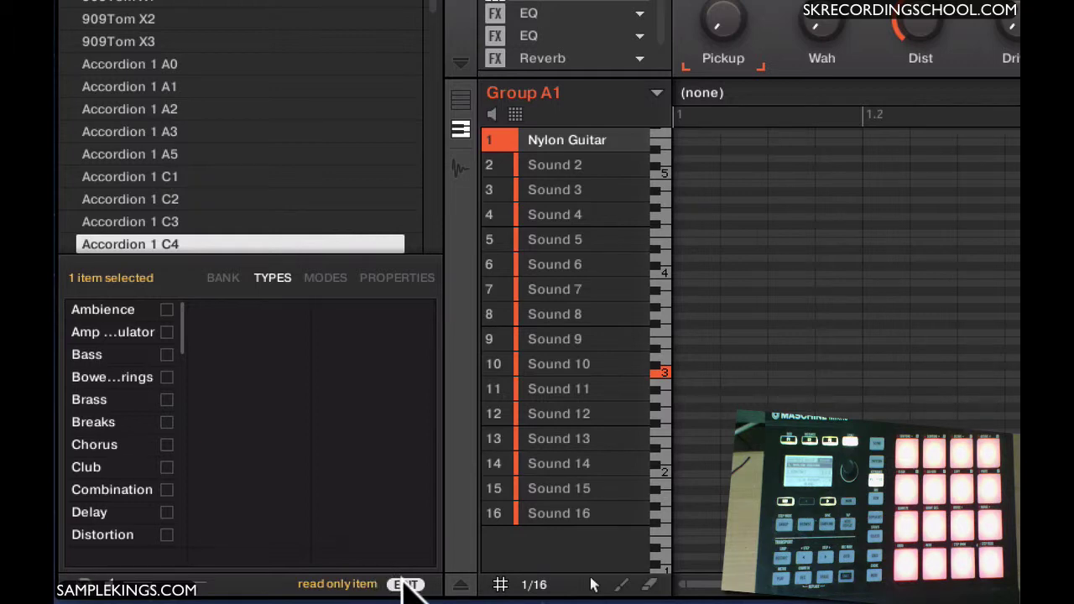
left_click(402, 582)
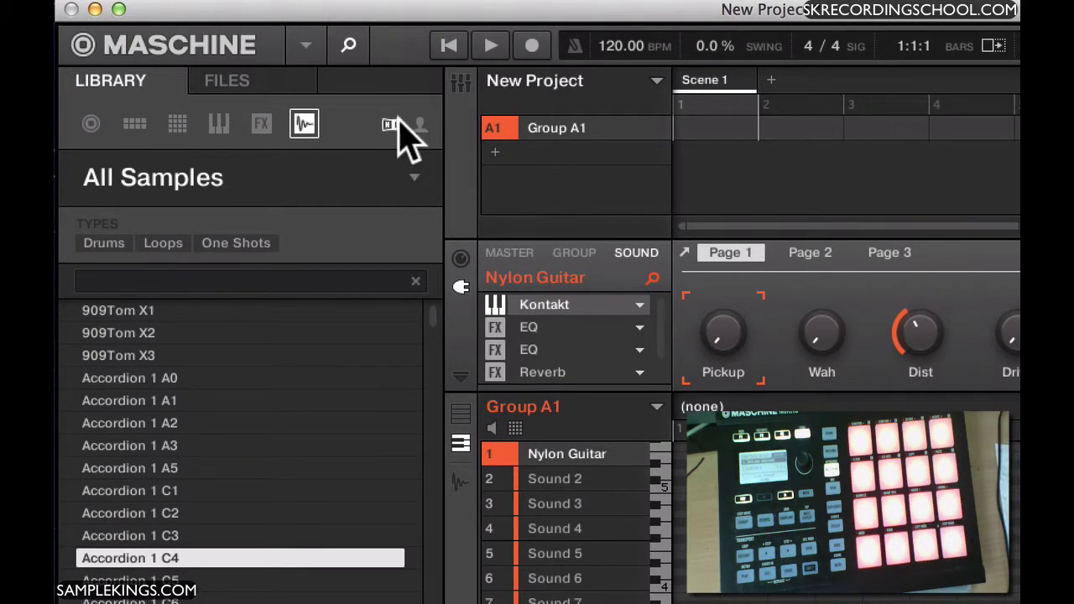
left_click(417, 124)
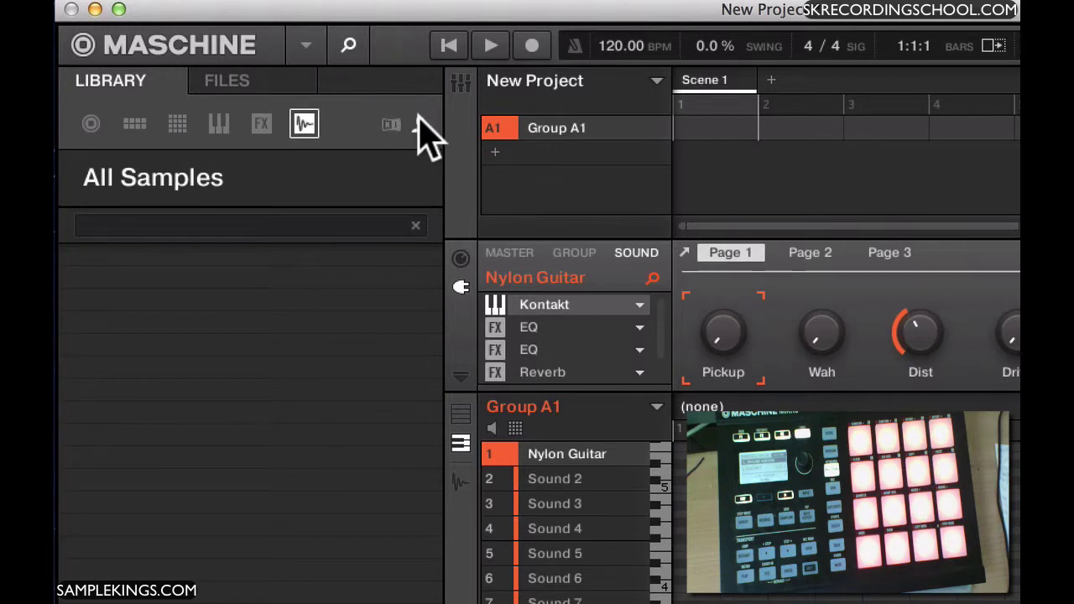
left_click(391, 126)
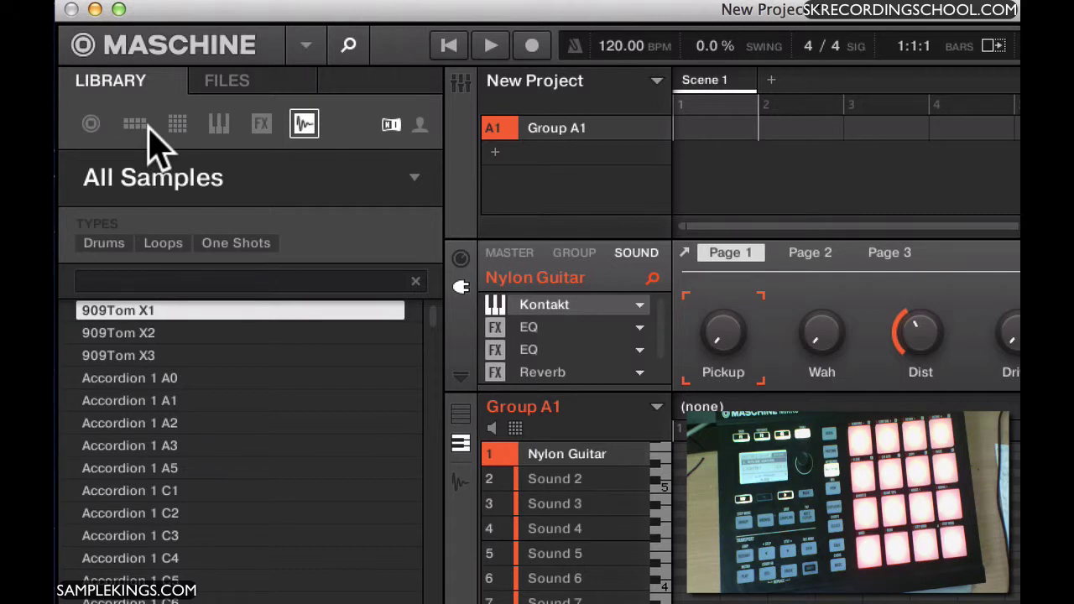
left_click(227, 83)
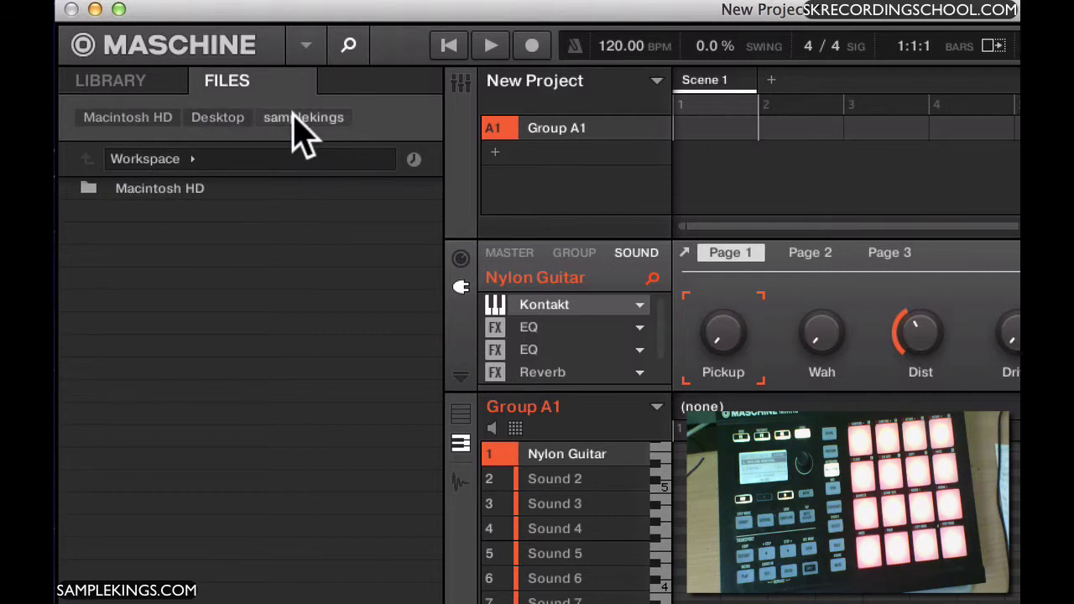
left_click(112, 83)
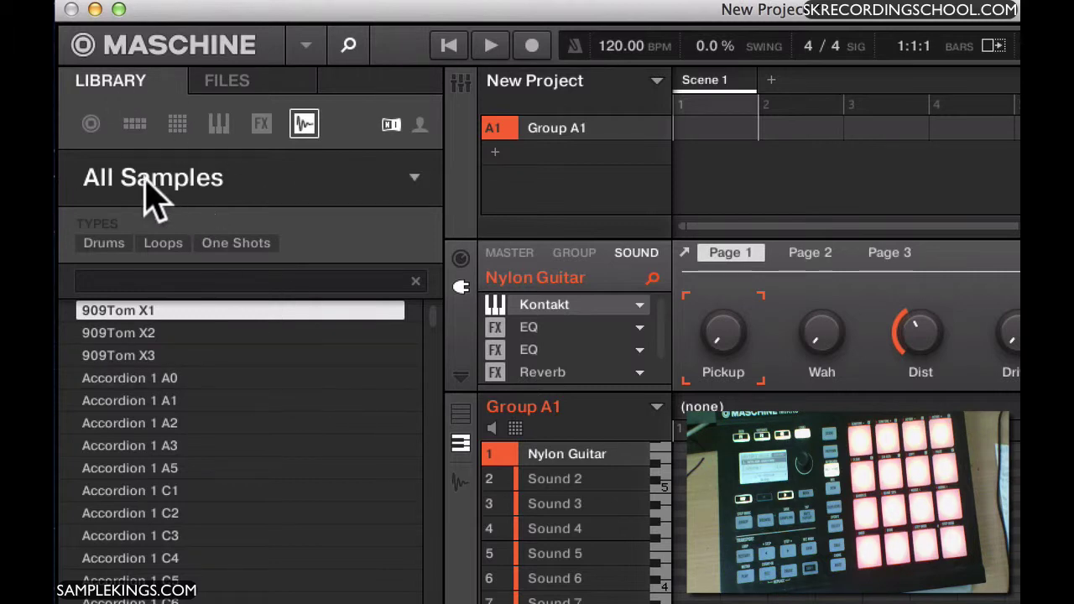
- Browse library groups filtered to Kits and search for '808'
left_click(134, 124)
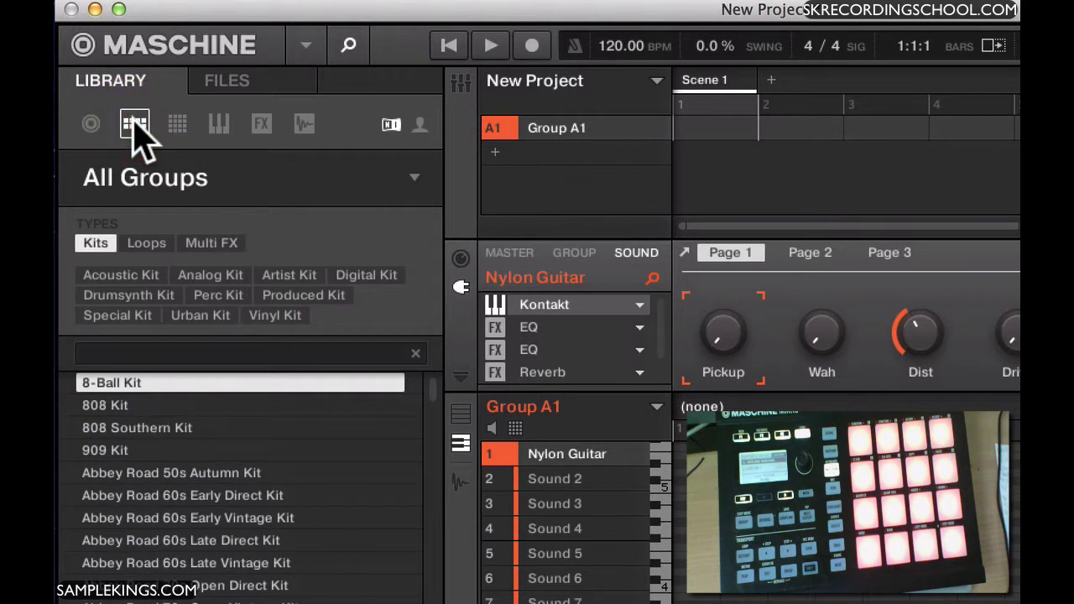
left_click(102, 242)
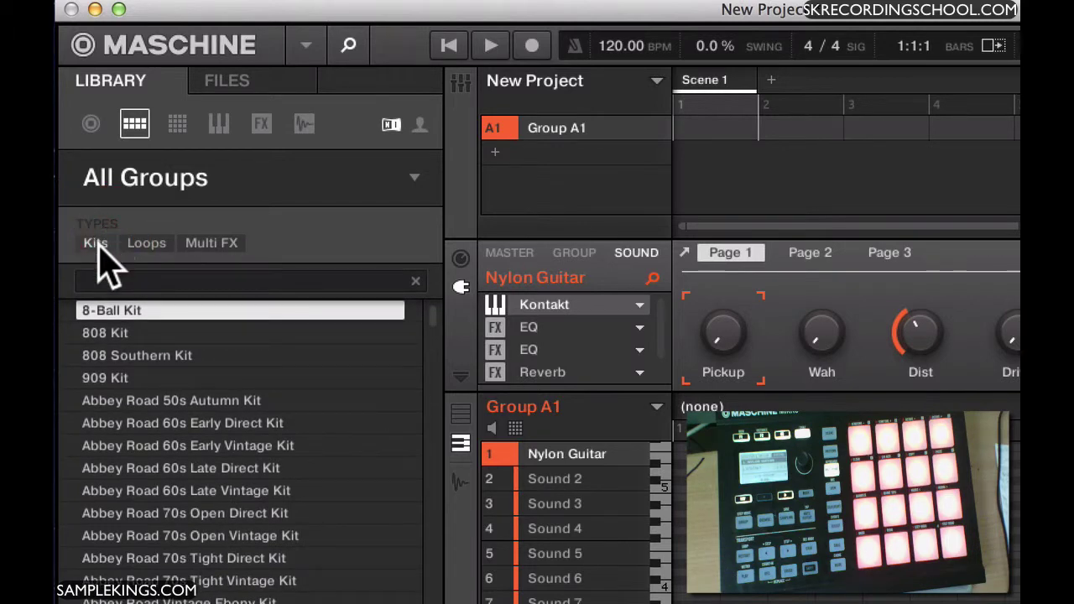
left_click(97, 245)
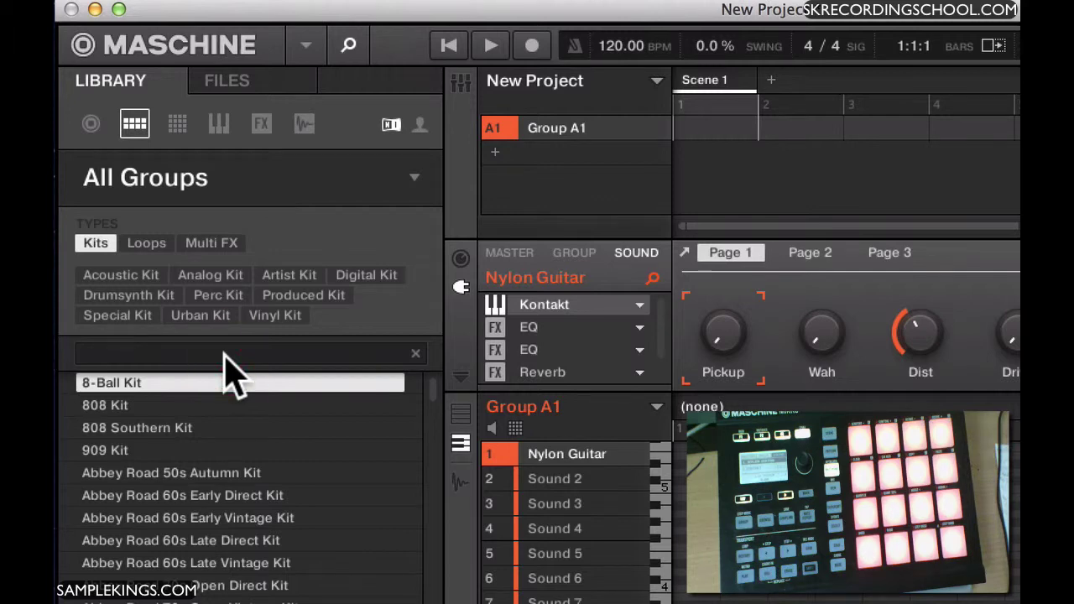
type("8")
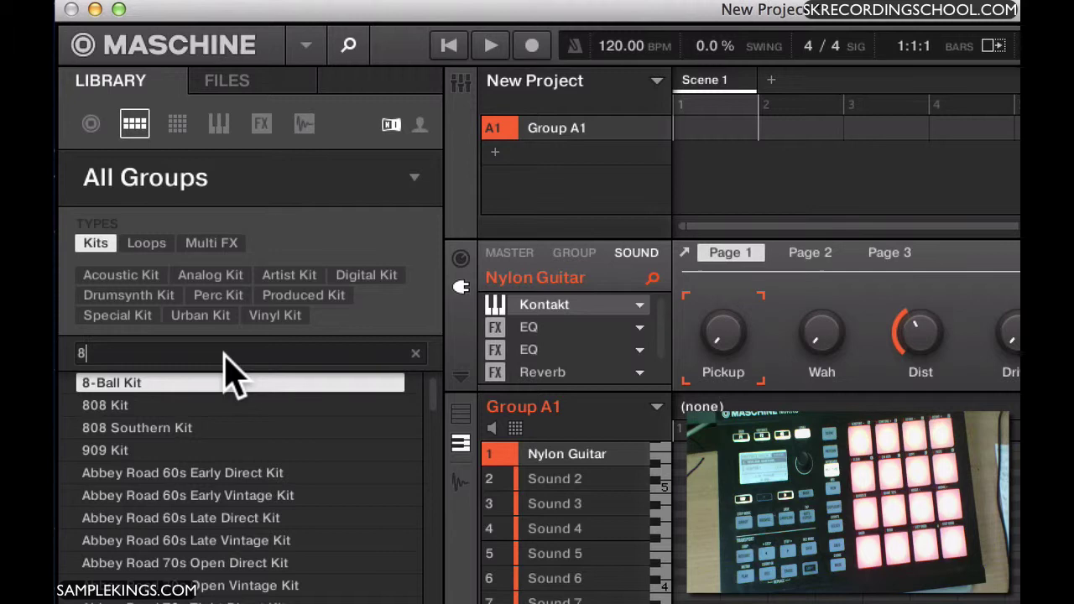
type("0")
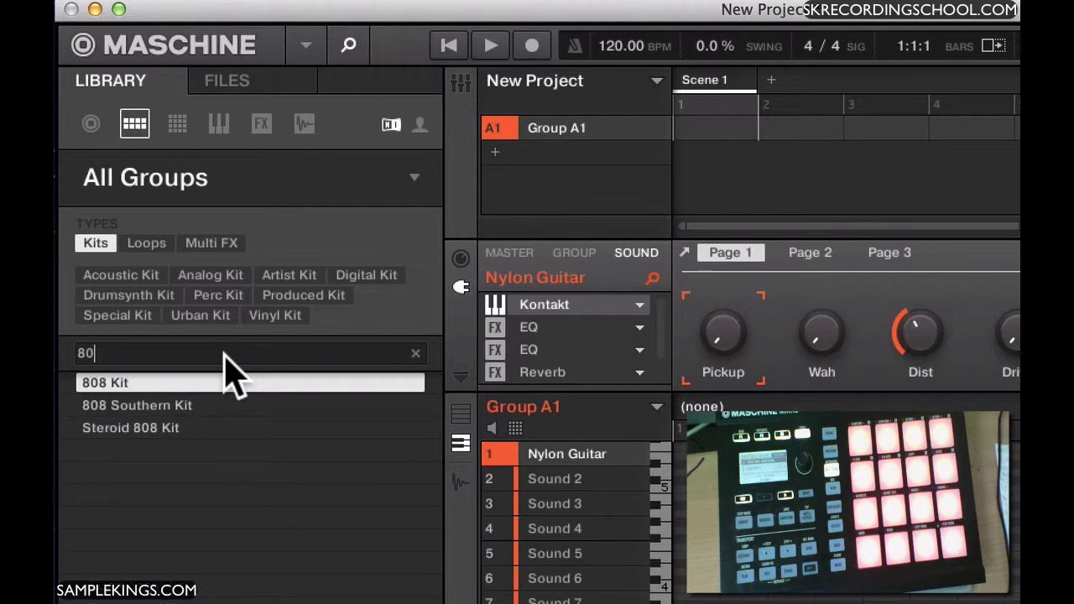
type("8")
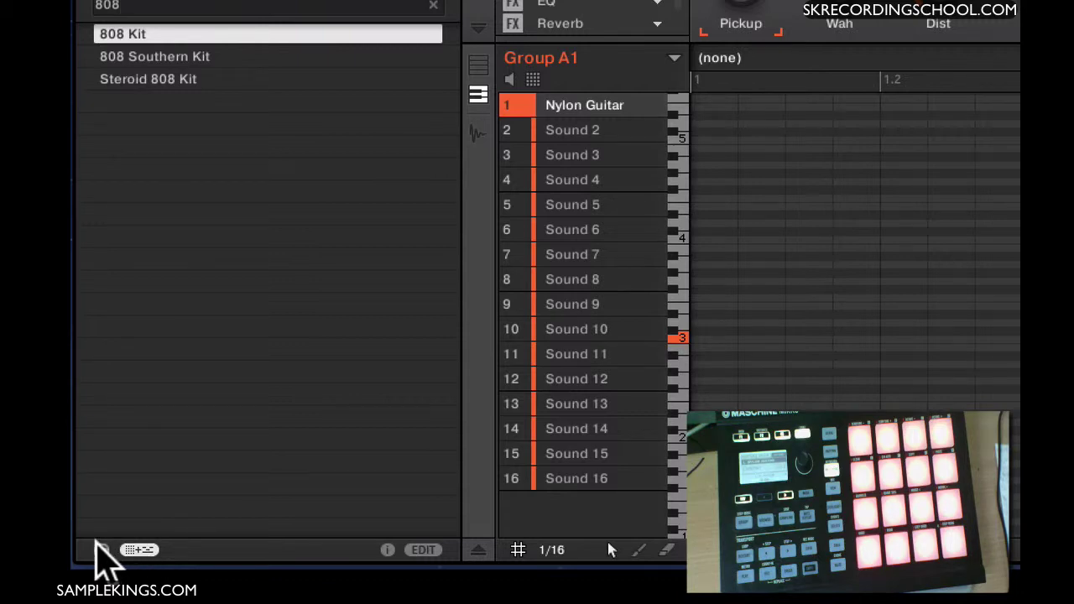
- Load 808 Southern Kit into group A1, lower the master volume, and play Pattern 1
mouse_move(117, 554)
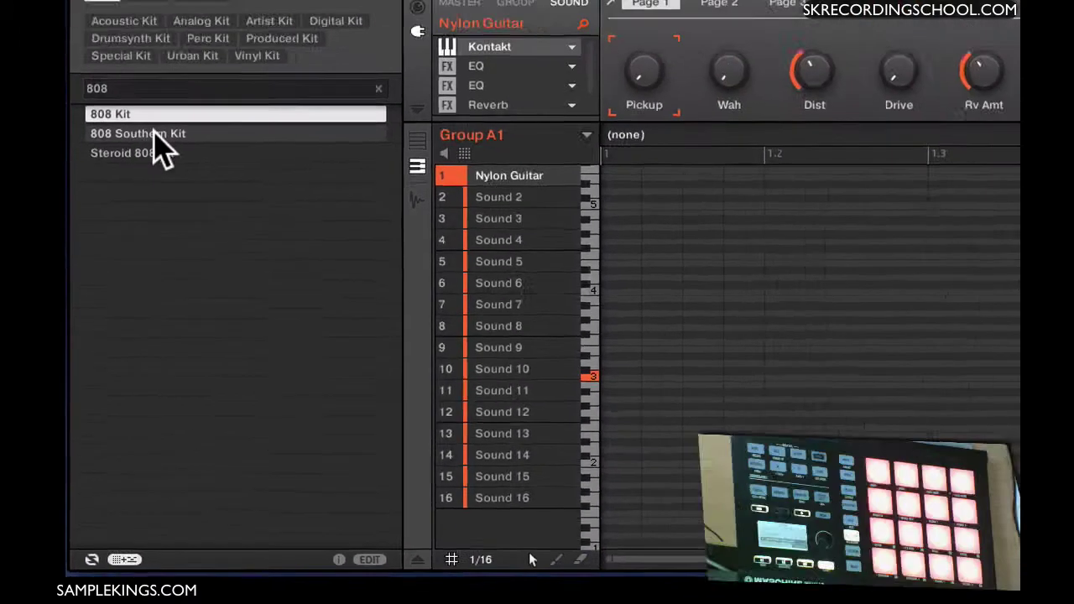
double_click(176, 56)
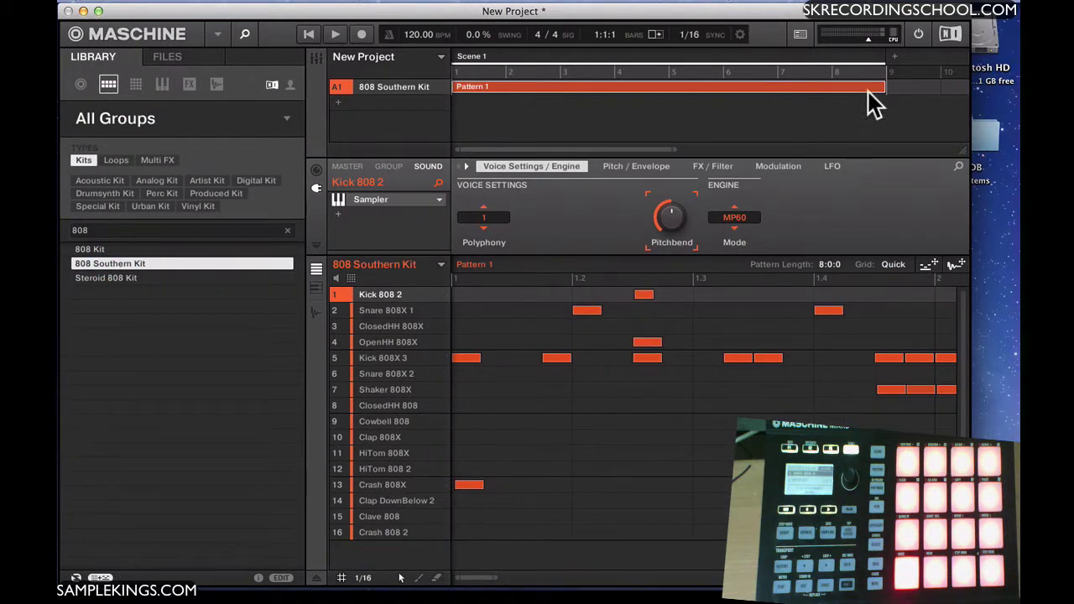
left_click_drag(871, 38, 849, 39)
left_click(336, 42)
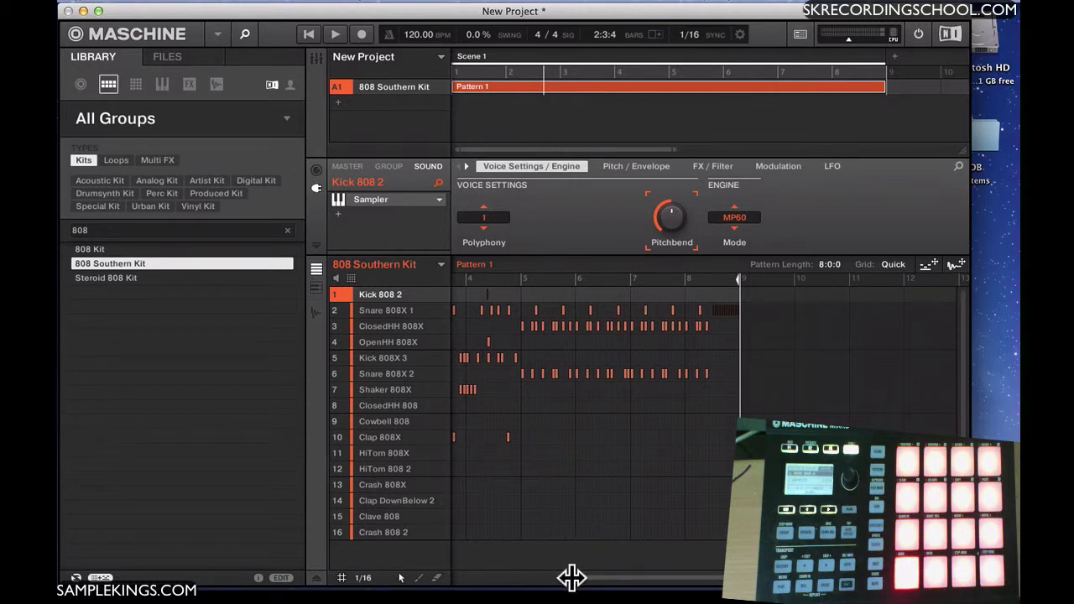
- Compare Pattern 1 and Pattern 2 in the pattern list, settling on Pattern 2
mouse_move(569, 575)
left_mouse_down()
mouse_move(569, 562)
mouse_move(573, 583)
mouse_move(573, 568)
left_mouse_up()
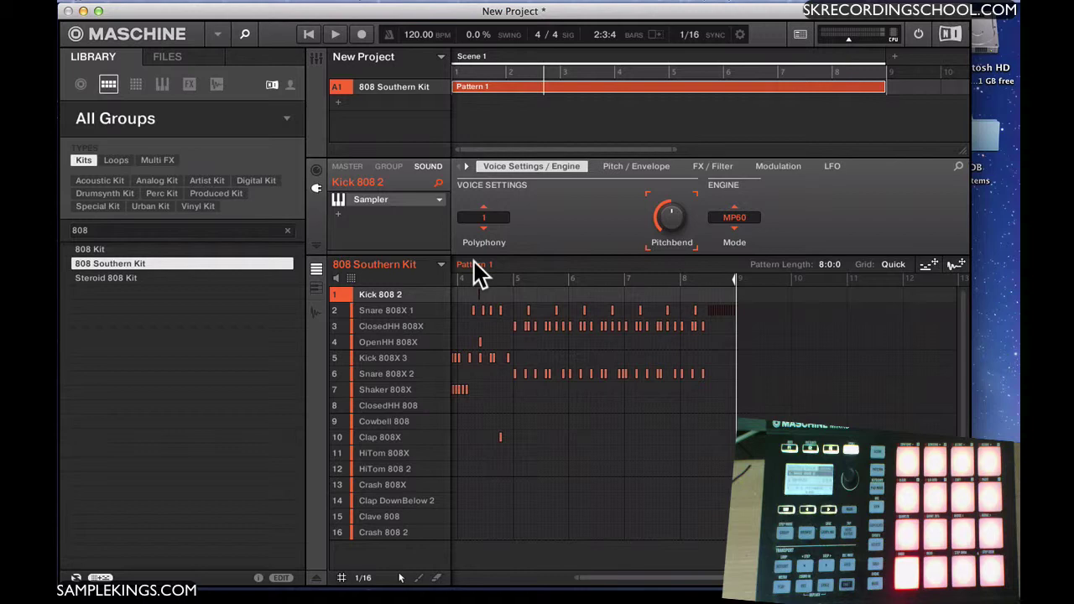
left_click(442, 266)
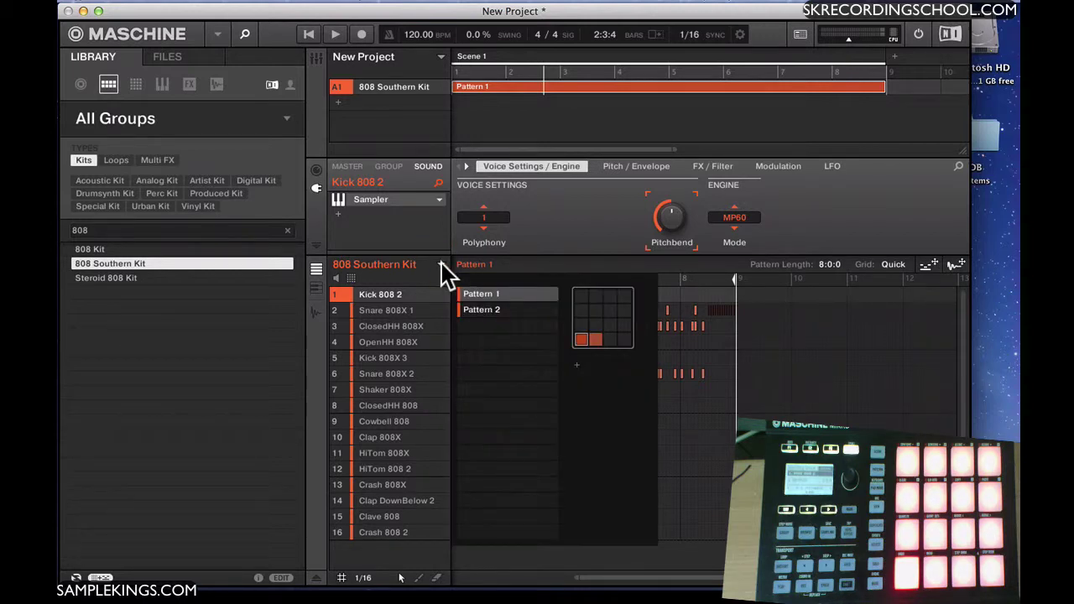
left_click(478, 312)
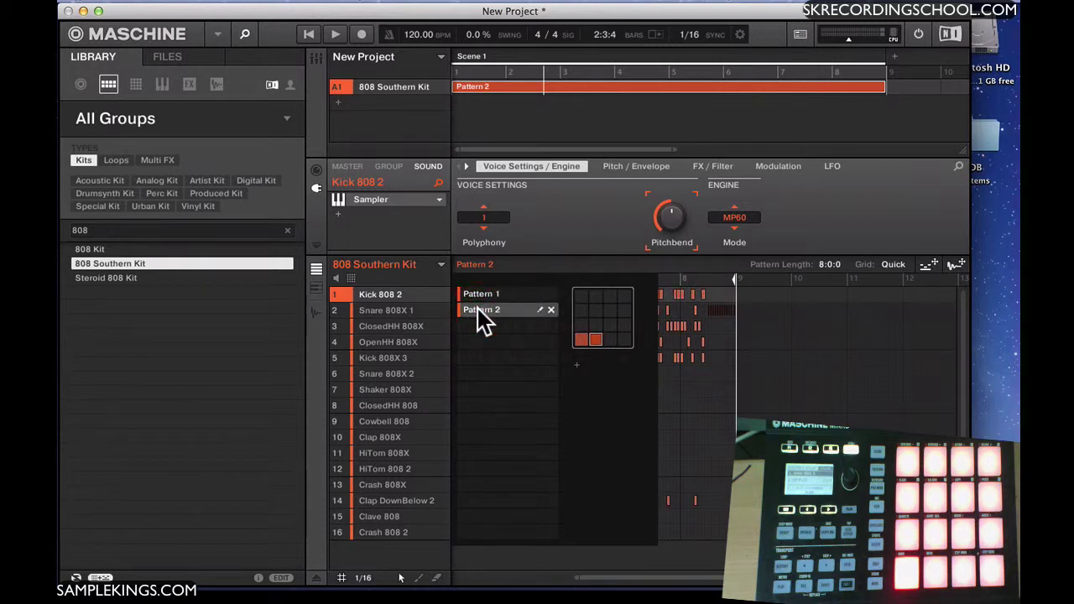
left_click(478, 293)
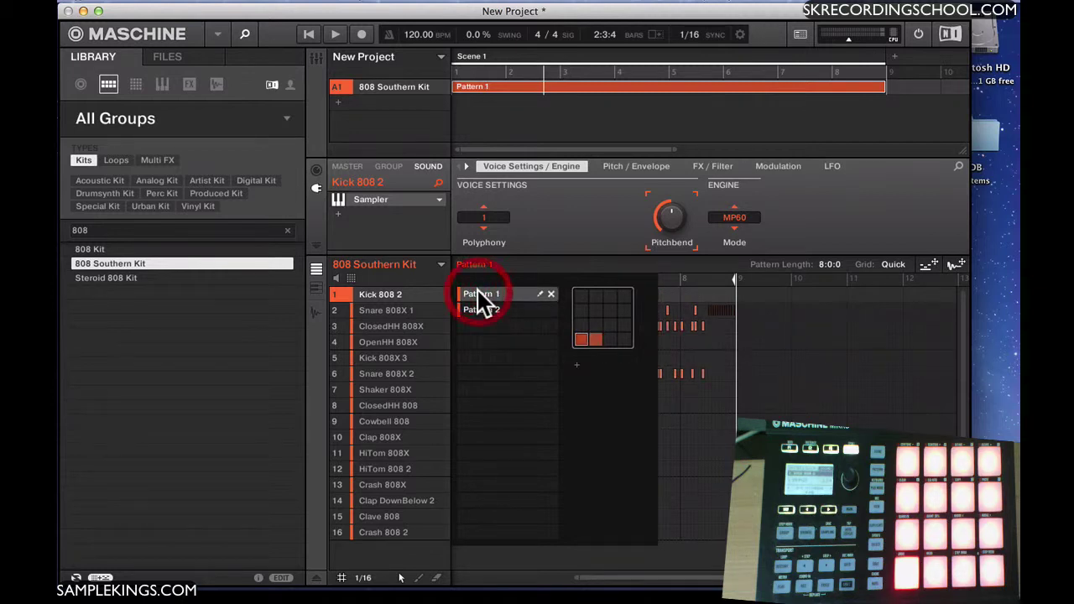
left_click(478, 307)
left_click(478, 297)
left_click(594, 339)
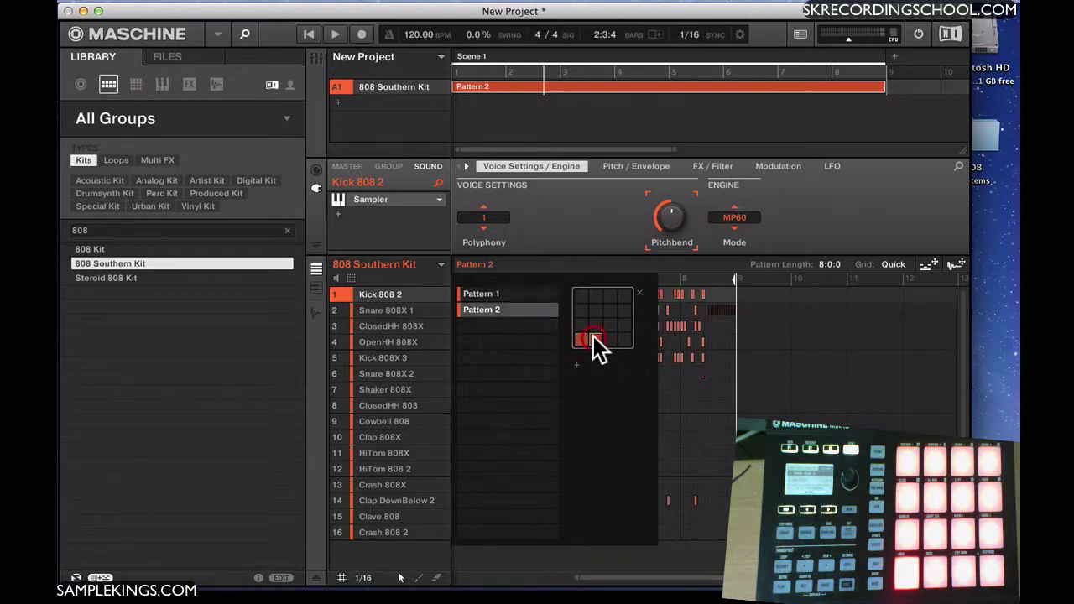
- Play Pattern 2 from bar 1, then stop playback
left_click(440, 263)
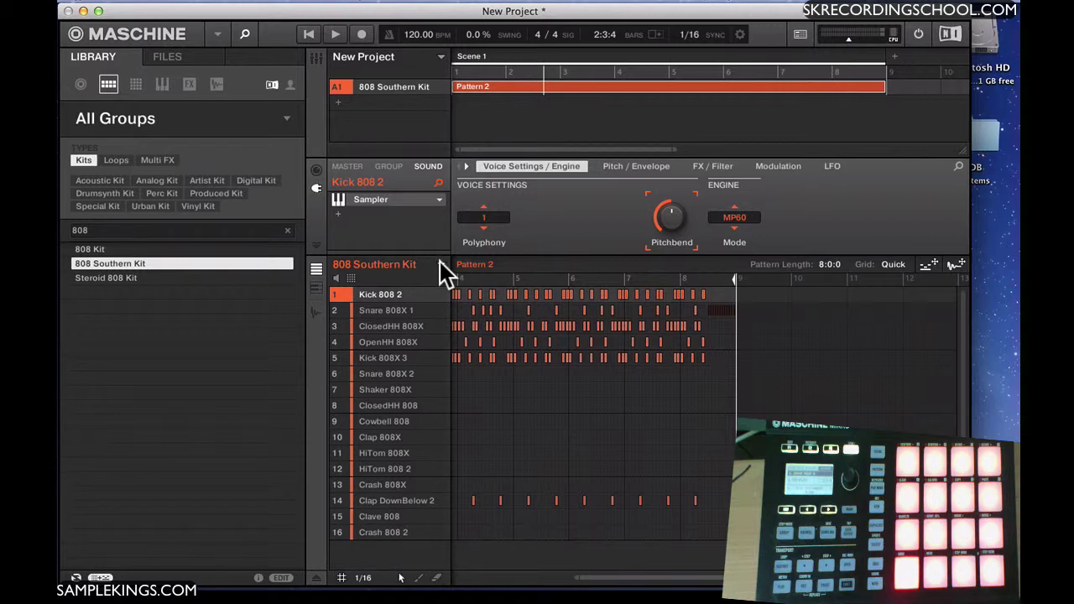
left_click(336, 35)
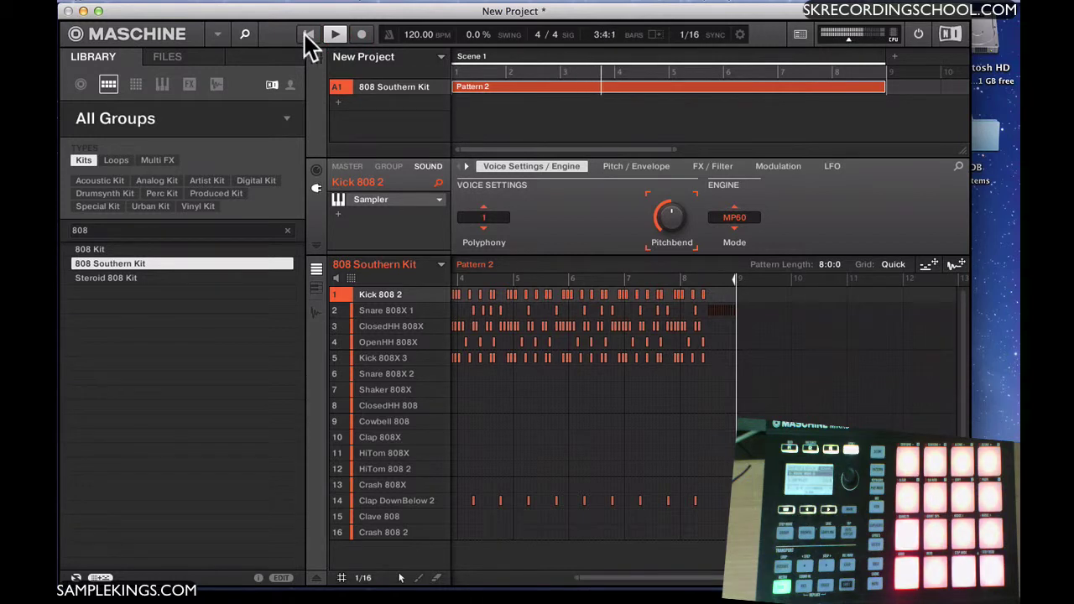
left_click(307, 35)
left_click(333, 33)
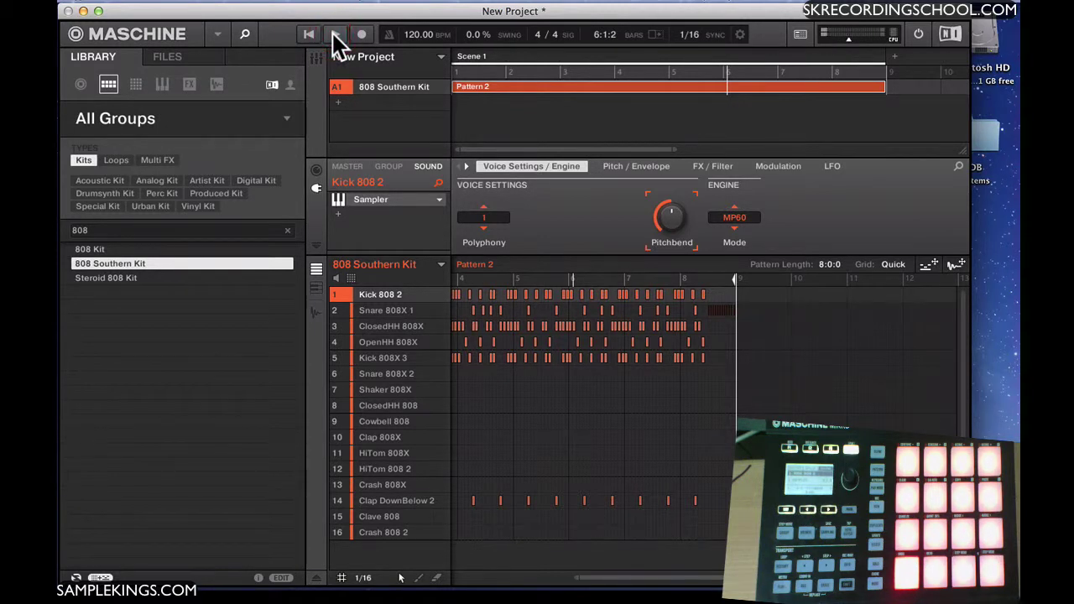